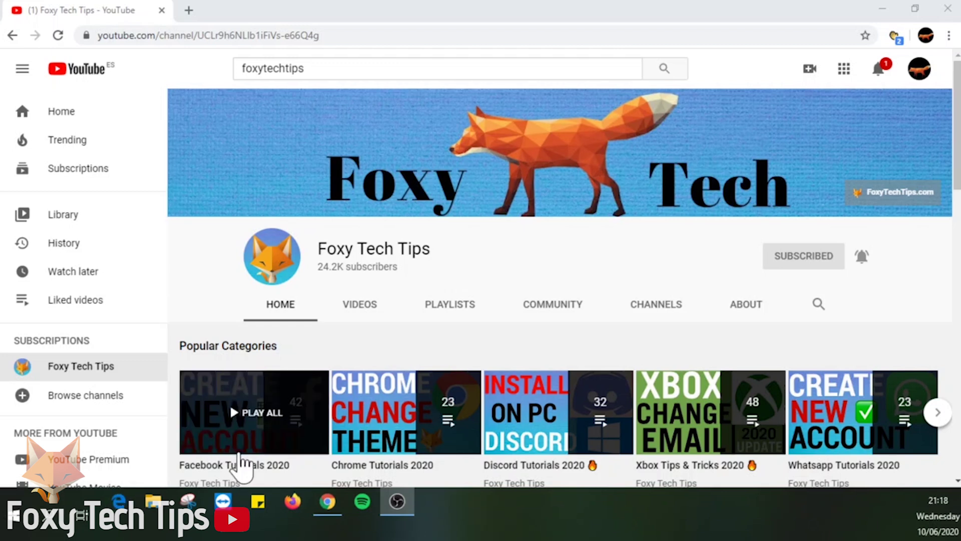
Step: Launch the Spotify desktop app and open the account dropdown next to the username
left_click(361, 498)
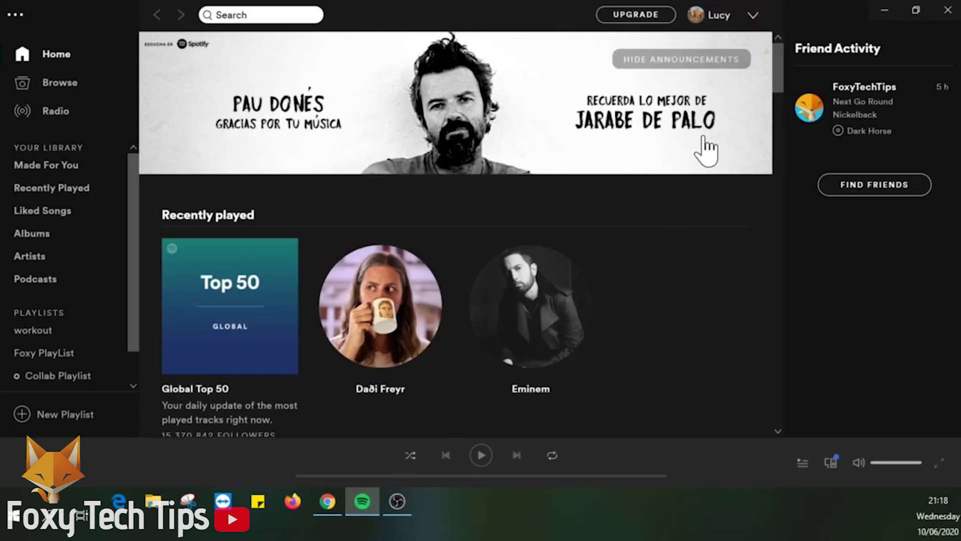
left_click(752, 15)
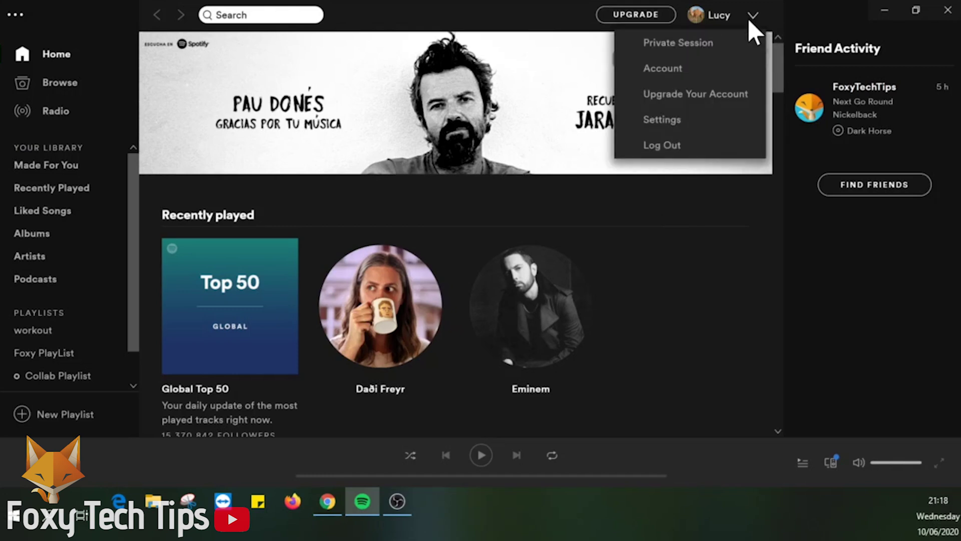
Step: Go from the web Account overview to the Spotify Support home and its Account & Payment topics
left_click(676, 65)
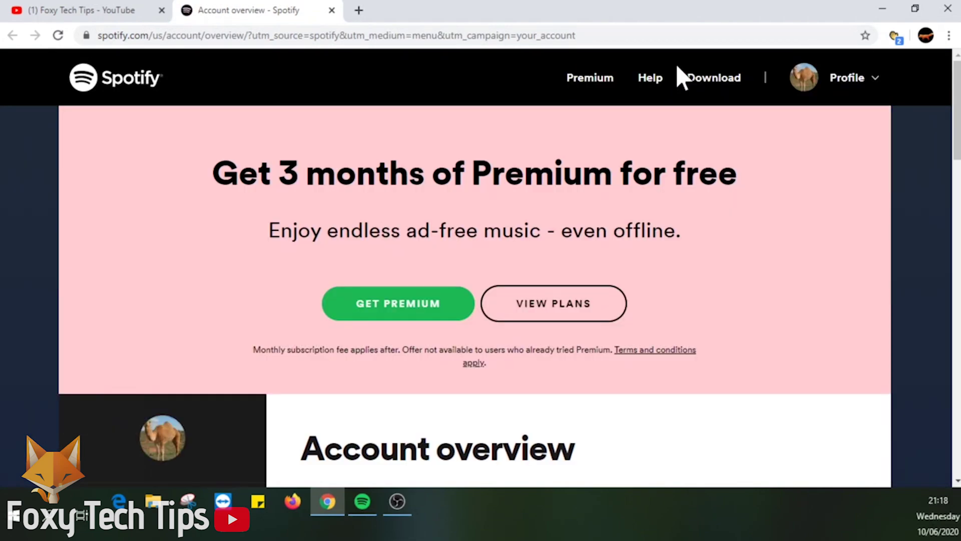
left_click(651, 79)
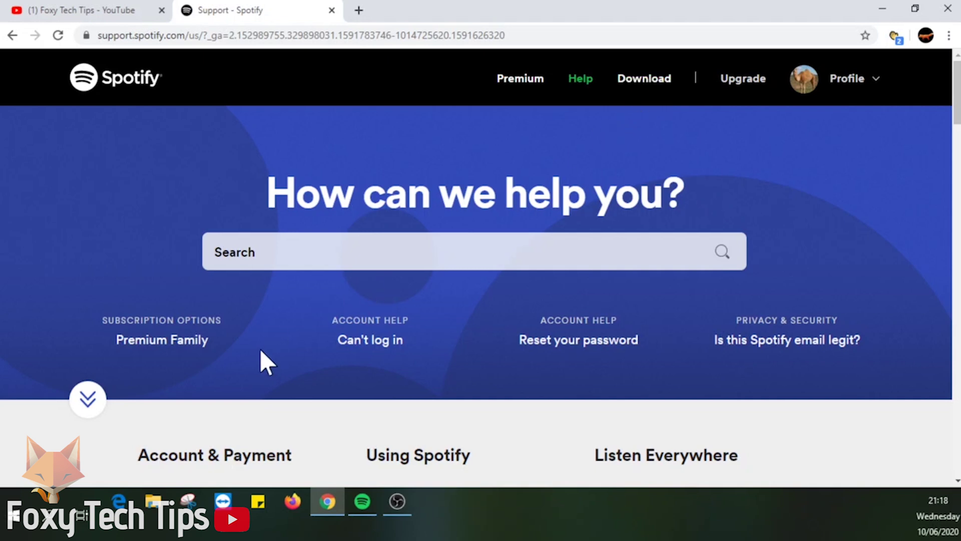
scroll(260, 353, "down", 4)
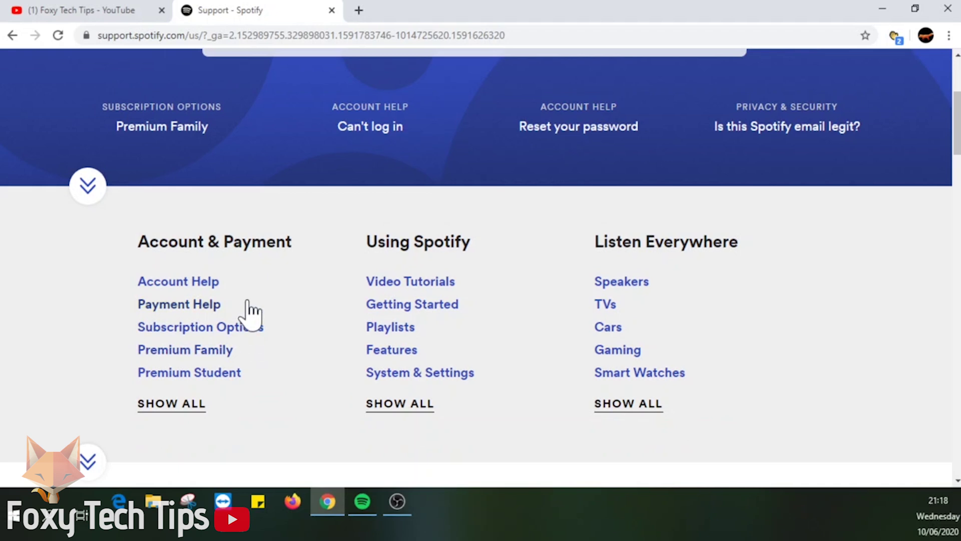
Step: From Account Help, open the 'Close your account' article and follow its contact form link
left_click(200, 282)
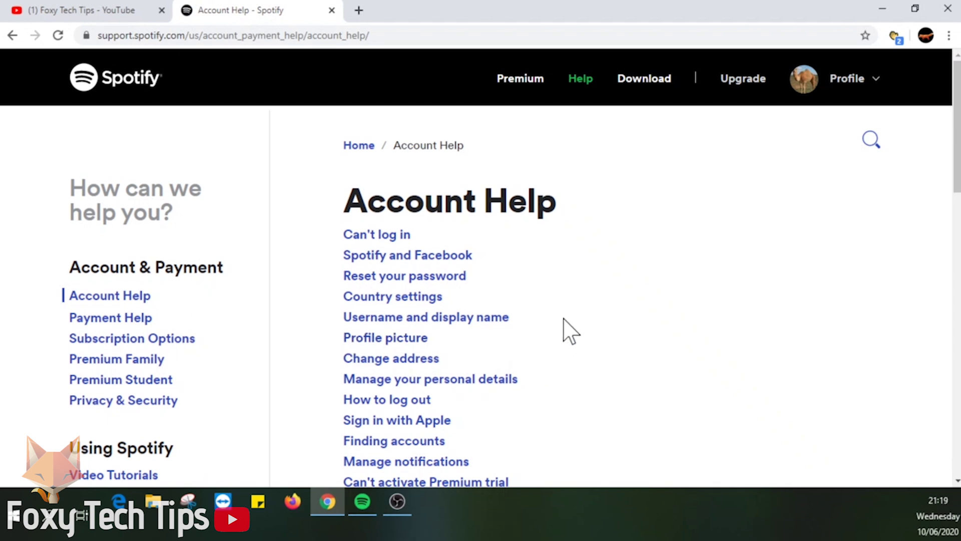
scroll(571, 330, "down", 5)
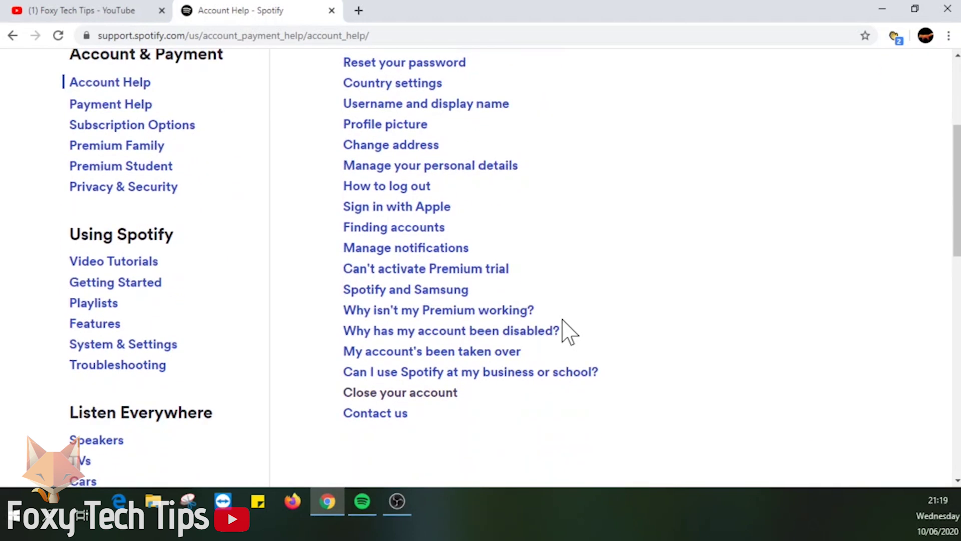
left_click(407, 395)
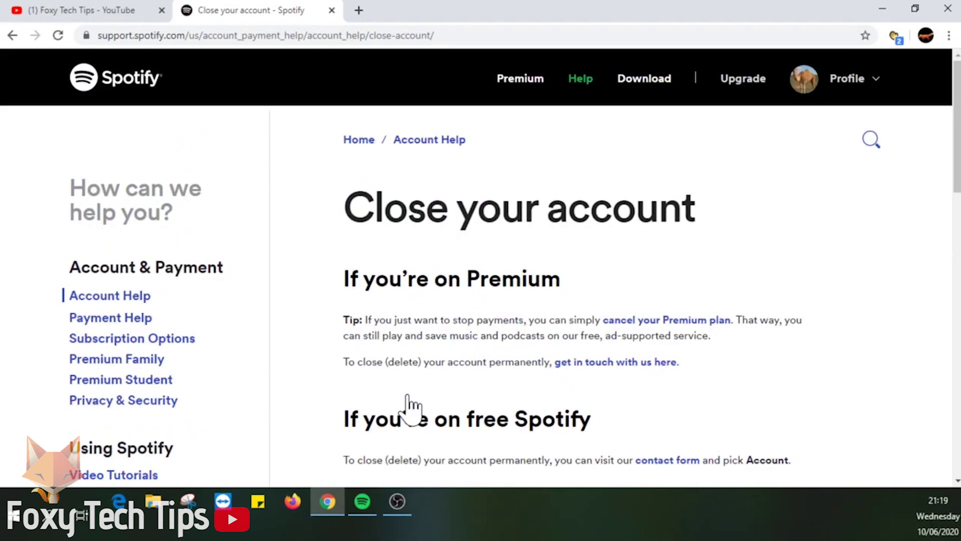
scroll(461, 383, "down", 3)
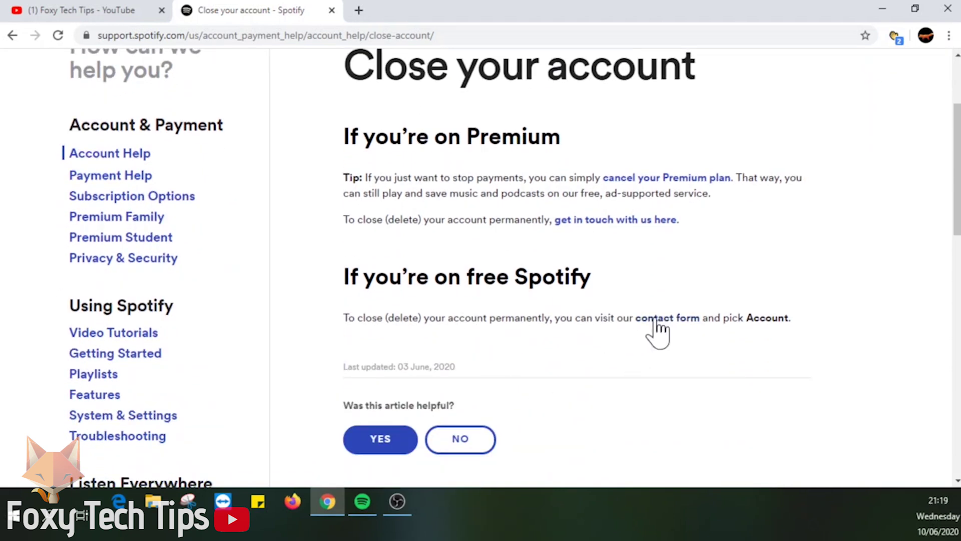
left_click(656, 321)
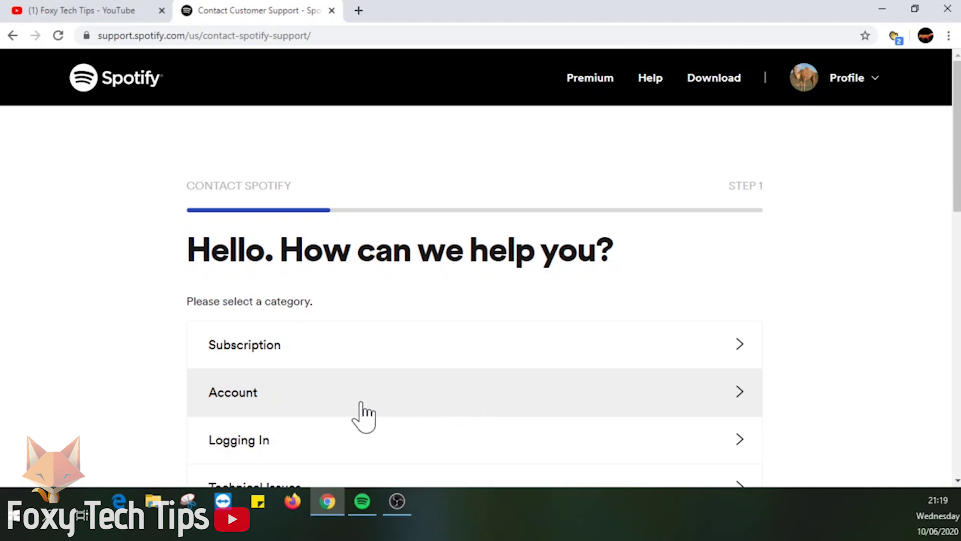
Step: Choose the Account category and 'I want to close my account' to reach the close-or-keep-free choice
left_click(267, 412)
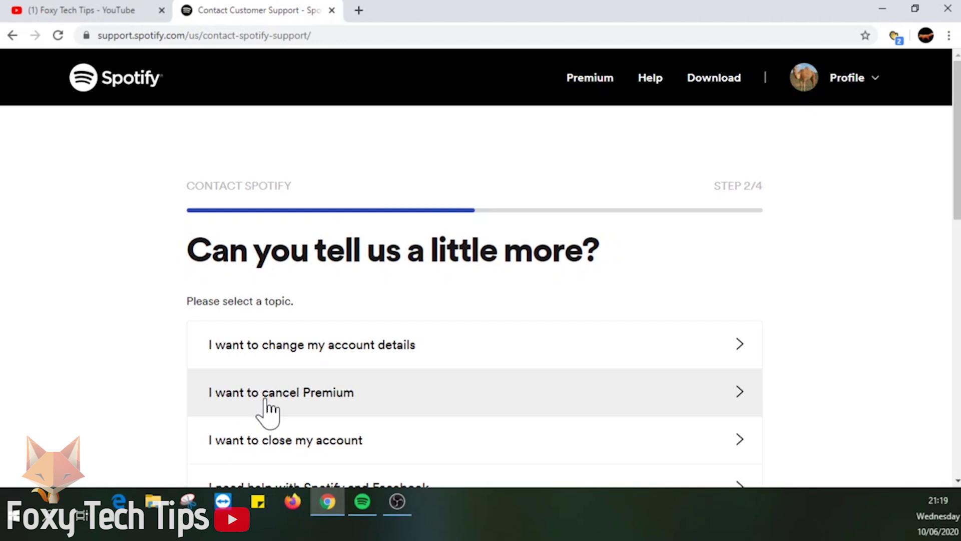
scroll(268, 410, "down", 1)
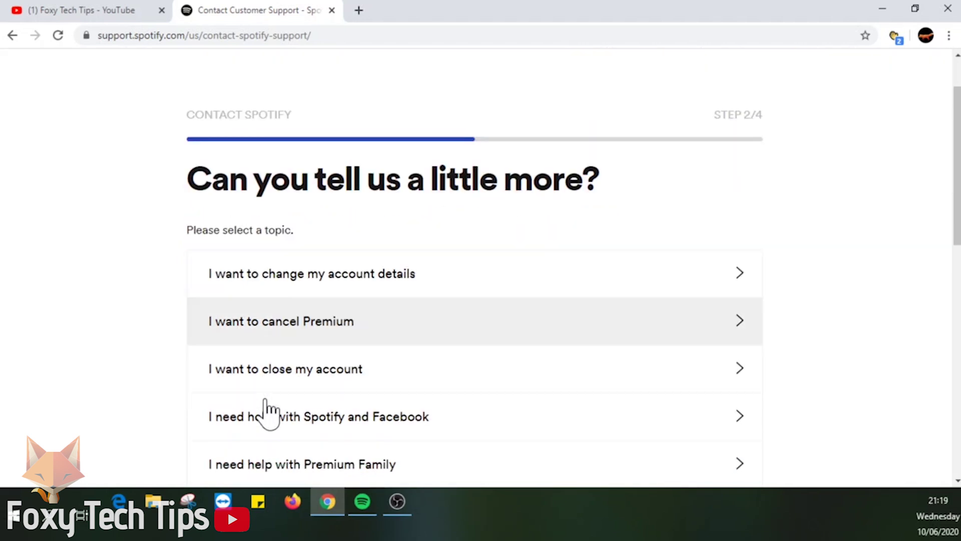
left_click(290, 378)
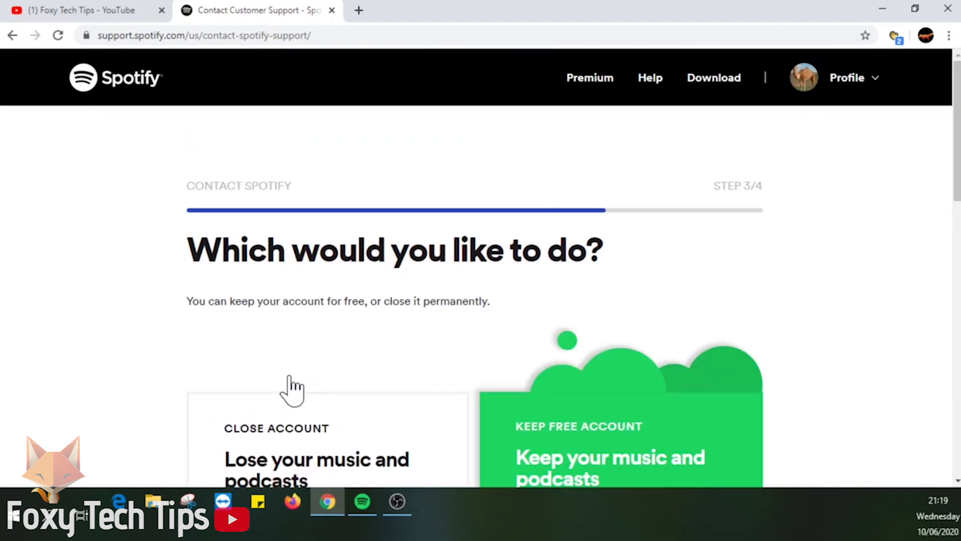
scroll(300, 371, "down", 1)
scroll(308, 365, "down", 5)
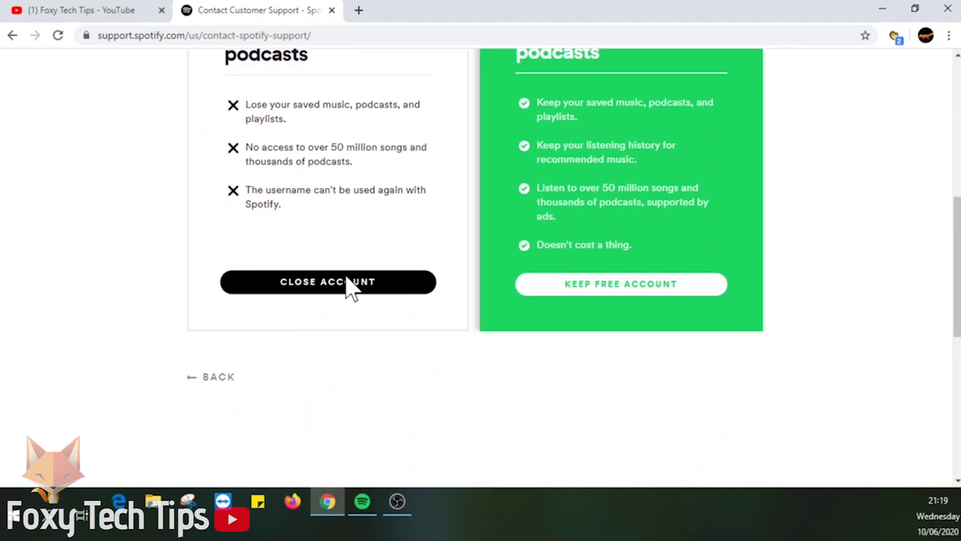
scroll(350, 288, "up", 3)
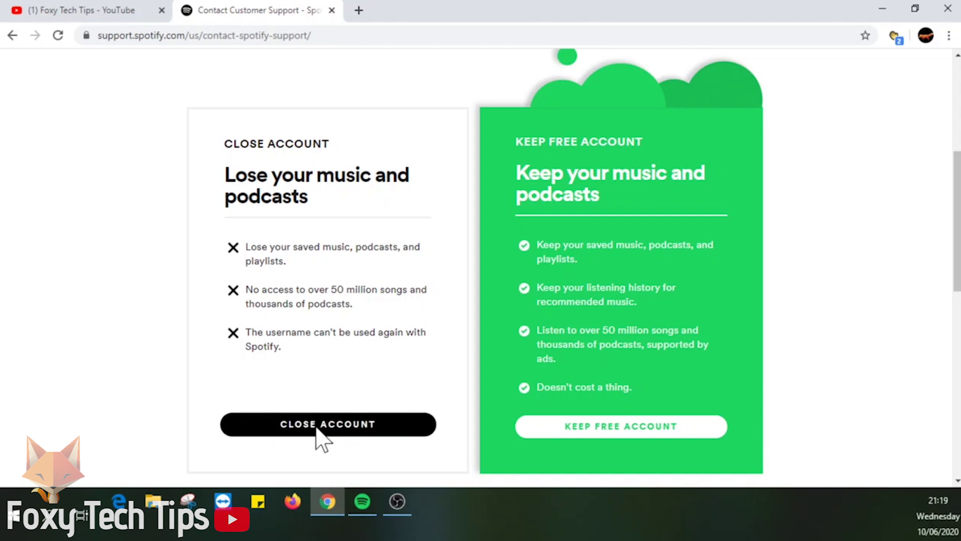
Step: Choose Close Account, confirm the correct account, tick 'I understand' and submit for email confirmation
left_click(323, 434)
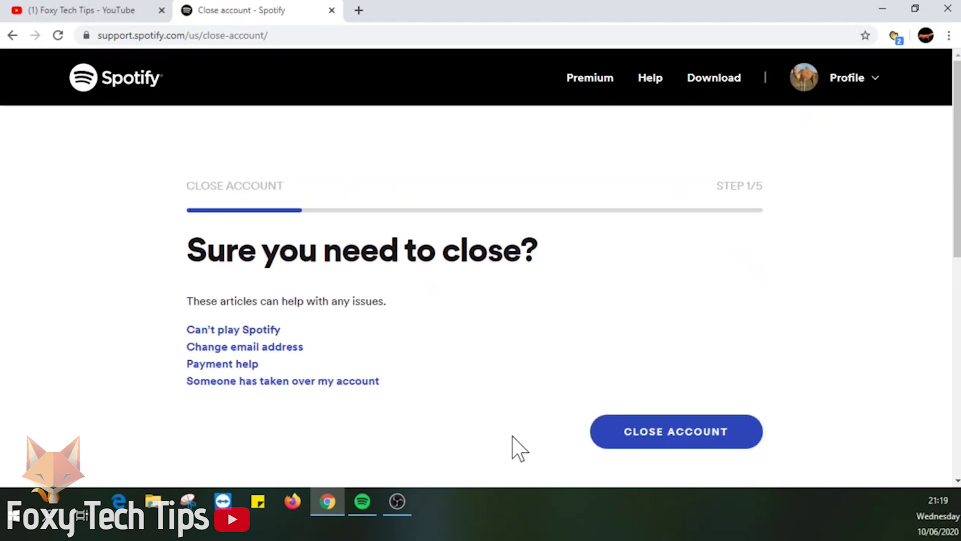
left_click(660, 441)
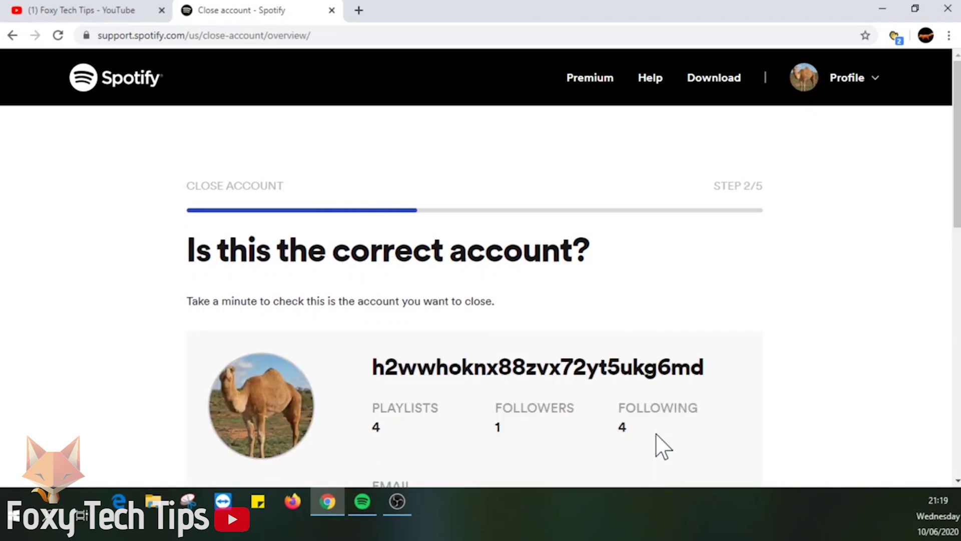
scroll(616, 416, "down", 3)
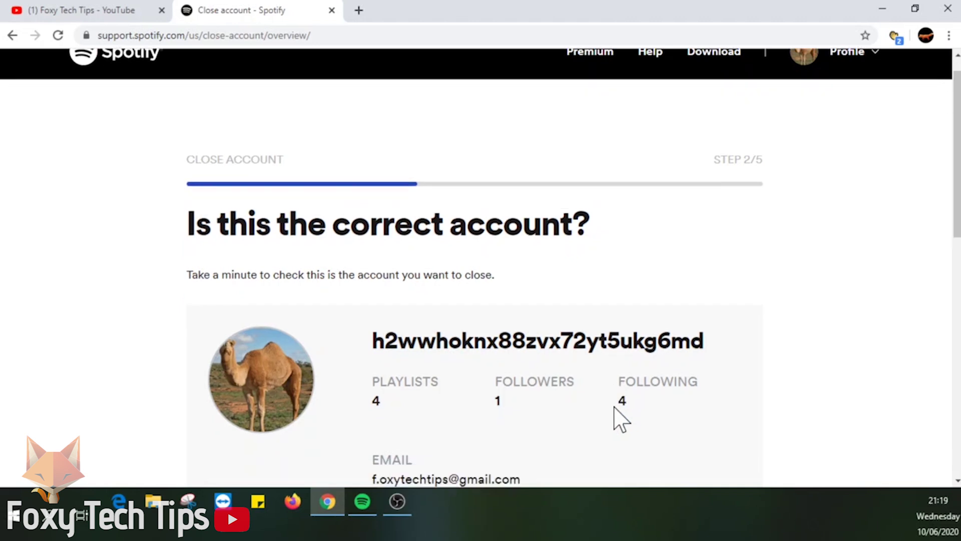
scroll(621, 419, "down", 2)
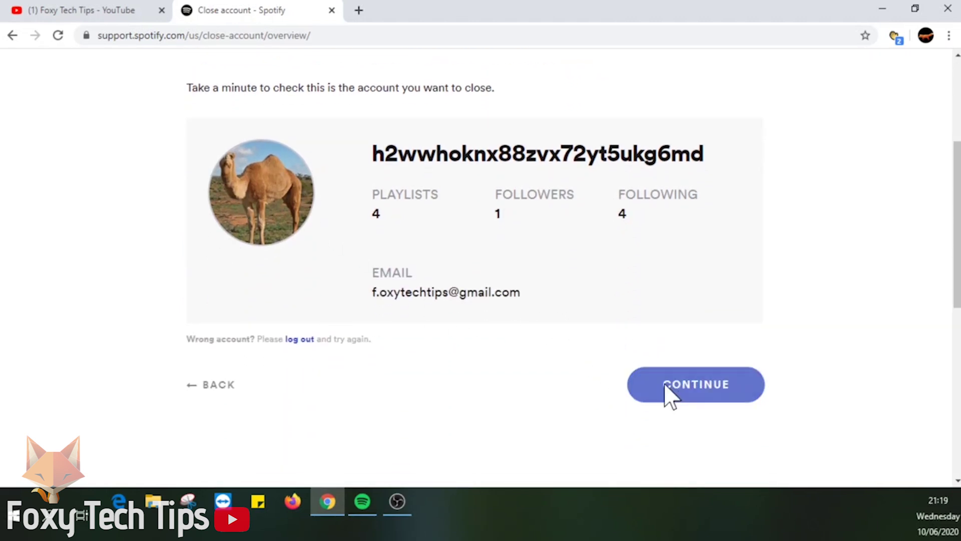
left_click(683, 390)
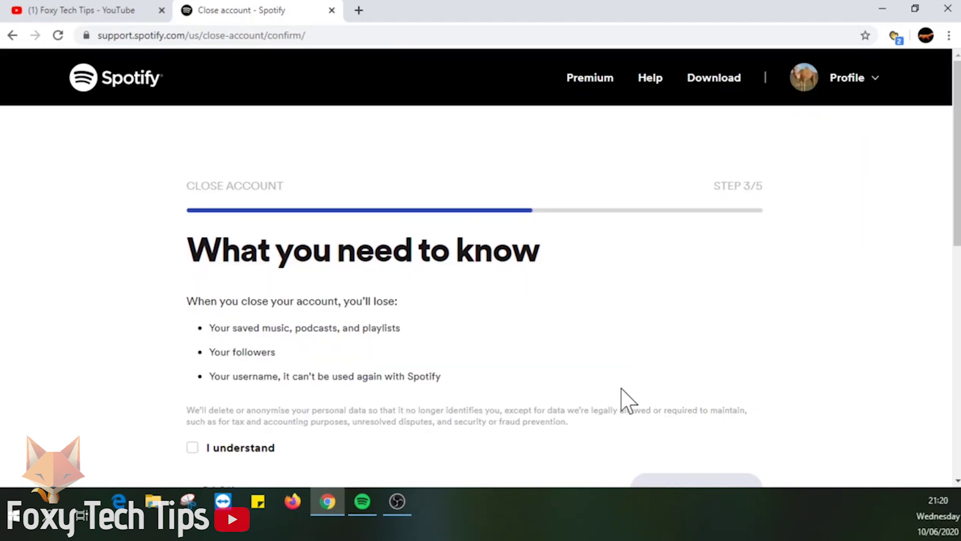
scroll(488, 406, "down", 3)
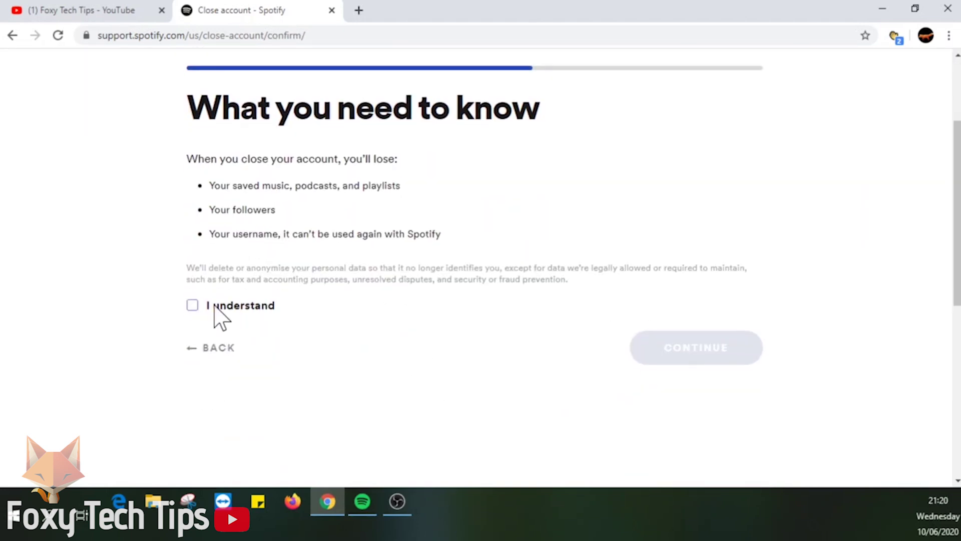
left_click(193, 305)
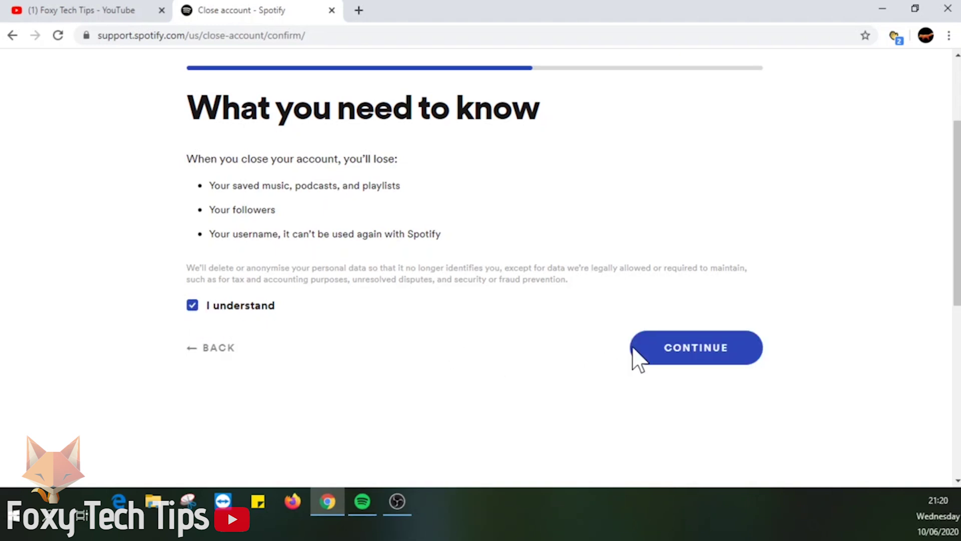
left_click(661, 342)
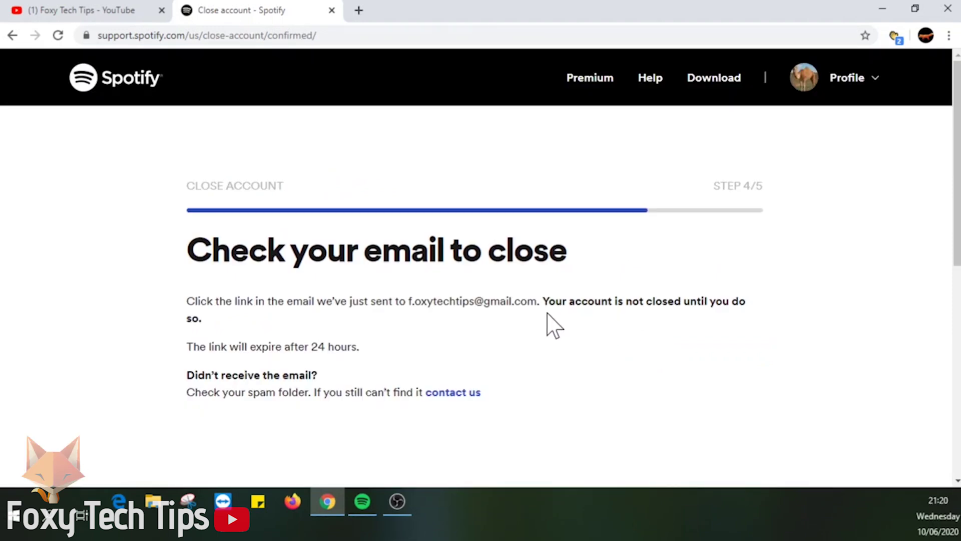
Step: Open the Spotify confirmation email in Gmail in a new tab and confirm with CLOSE MY ACCOUNT
left_click(359, 10)
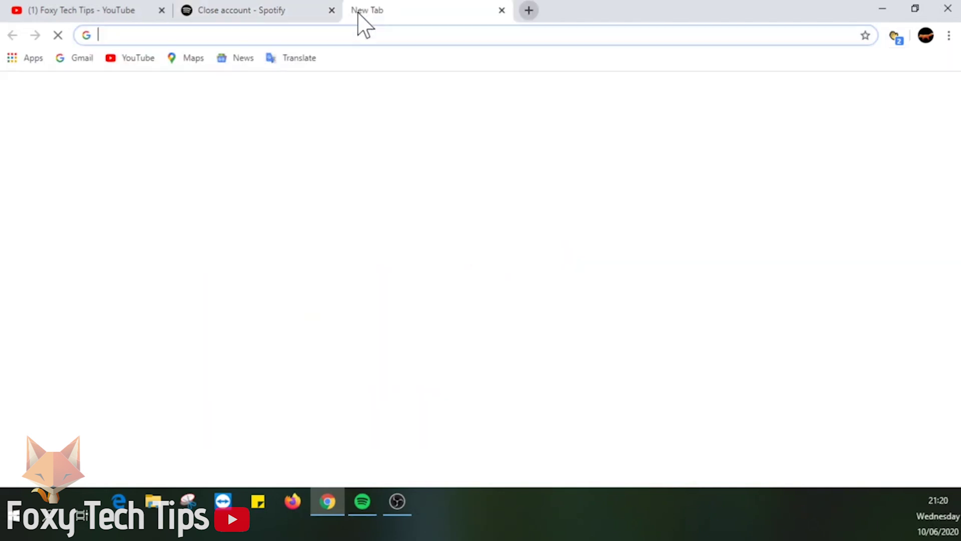
left_click(400, 364)
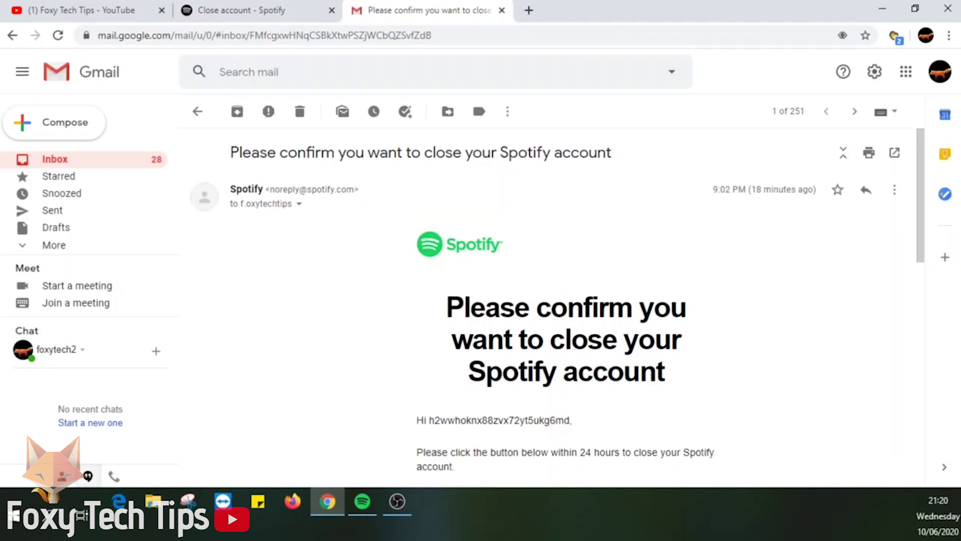
scroll(569, 282, "down", 3)
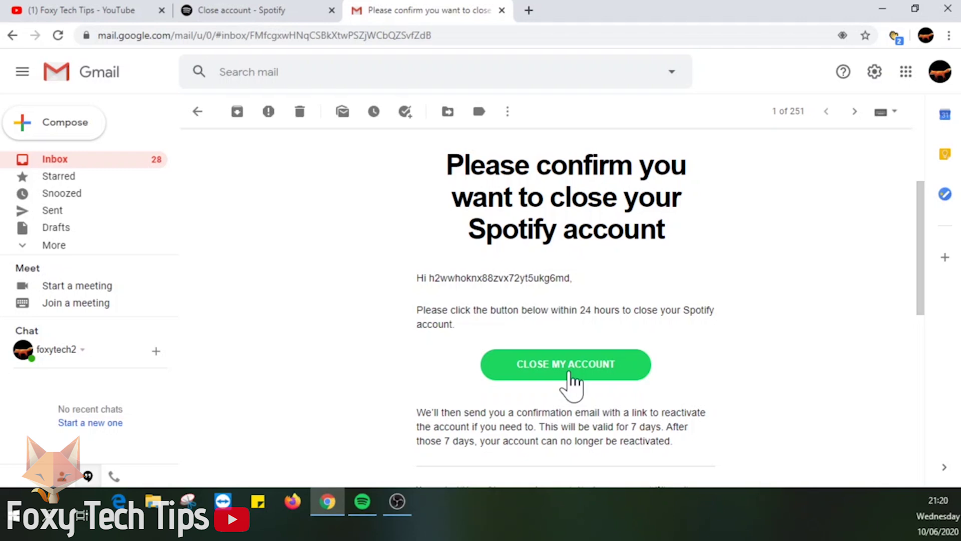
left_click(571, 373)
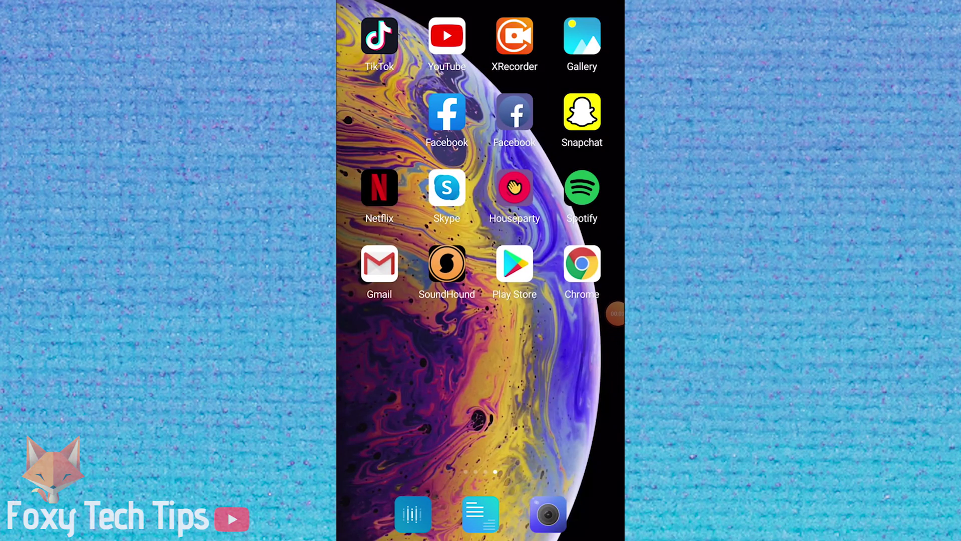
Step: Launch Spotify on the phone, open Settings from Home and scroll down to About and Support
left_click(582, 187)
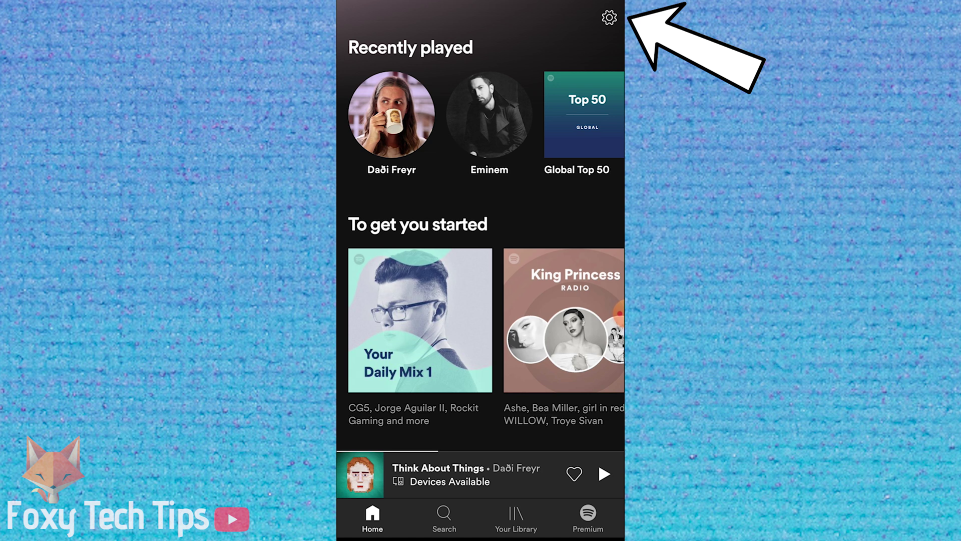
left_click(609, 18)
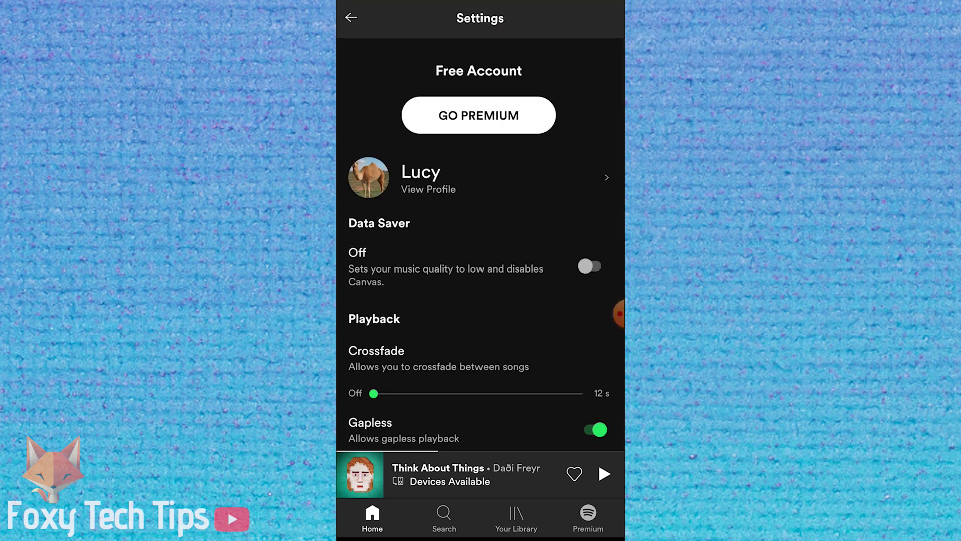
scroll(480, 244, "down", 15)
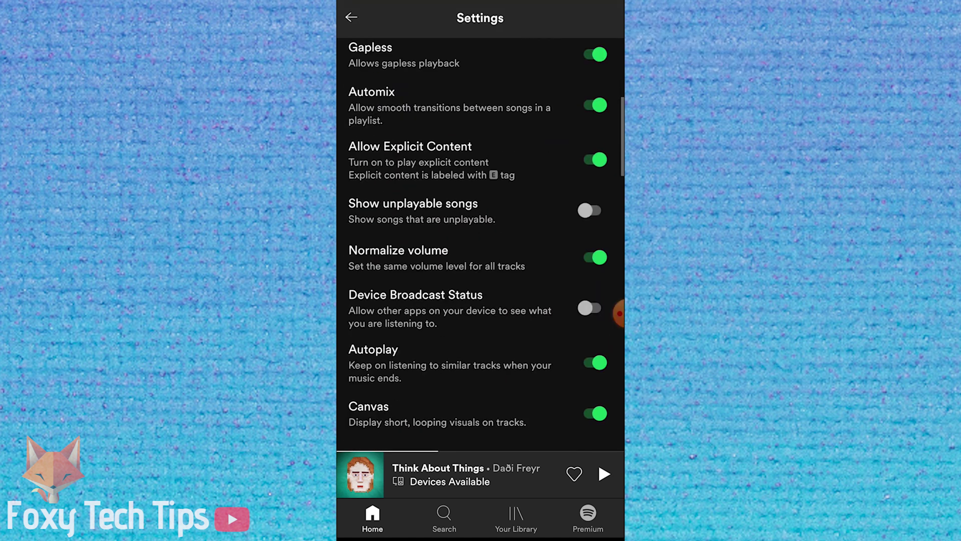
scroll(481, 244, "down", 15)
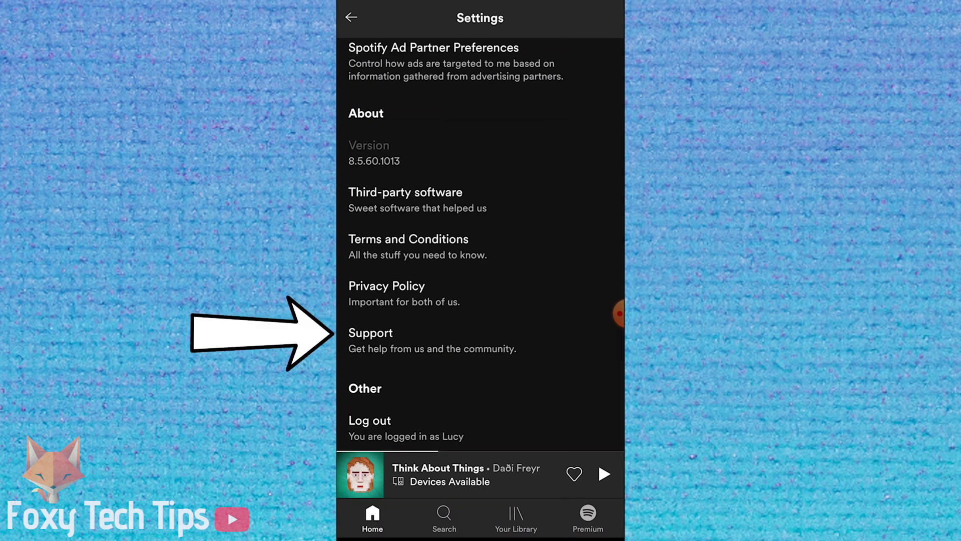
Step: Open Support, expand Account & Payment, enter Account Help and scroll to 'Close your account'
left_click(370, 340)
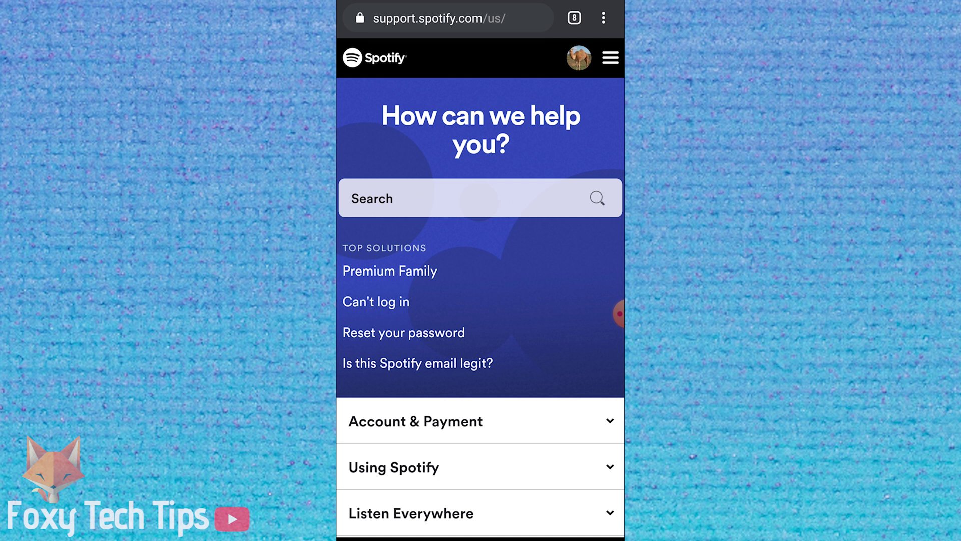
left_click(415, 421)
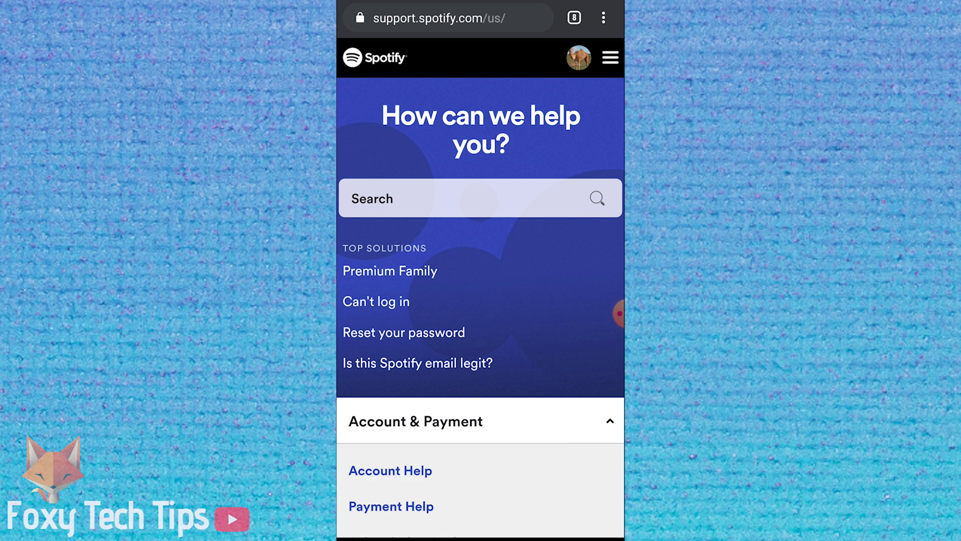
scroll(481, 270, "down", 4)
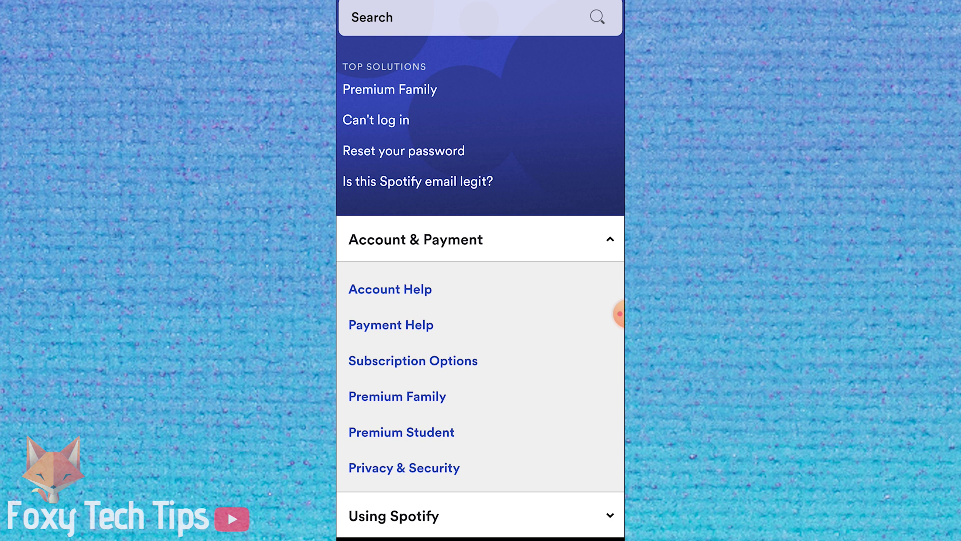
left_click(389, 289)
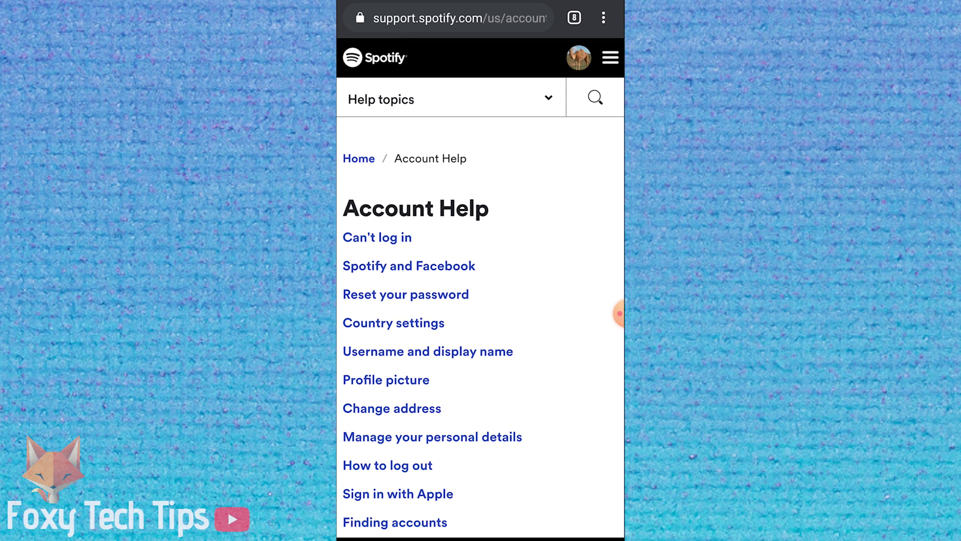
scroll(480, 270, "down", 8)
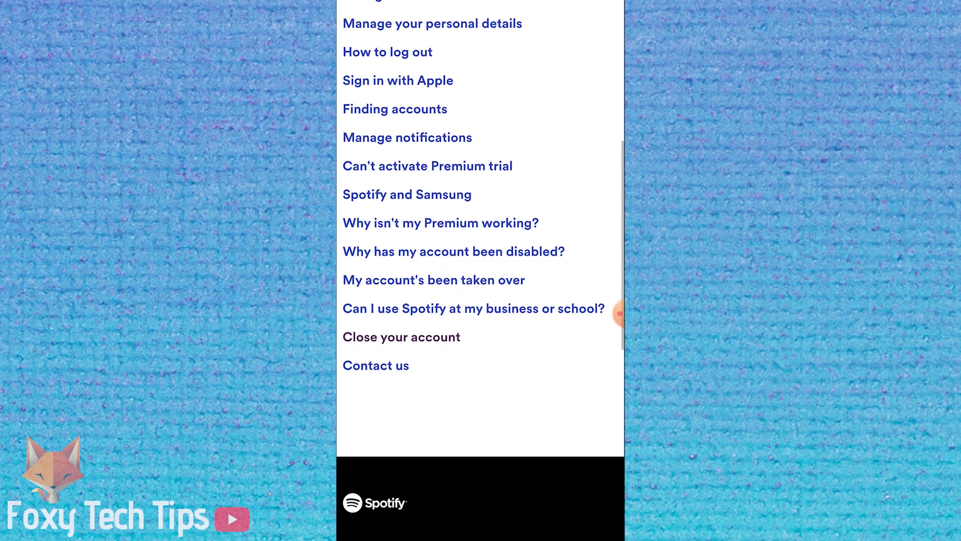
Step: Open the 'Close your account' article and follow the contact form link for free Spotify users
left_click(402, 323)
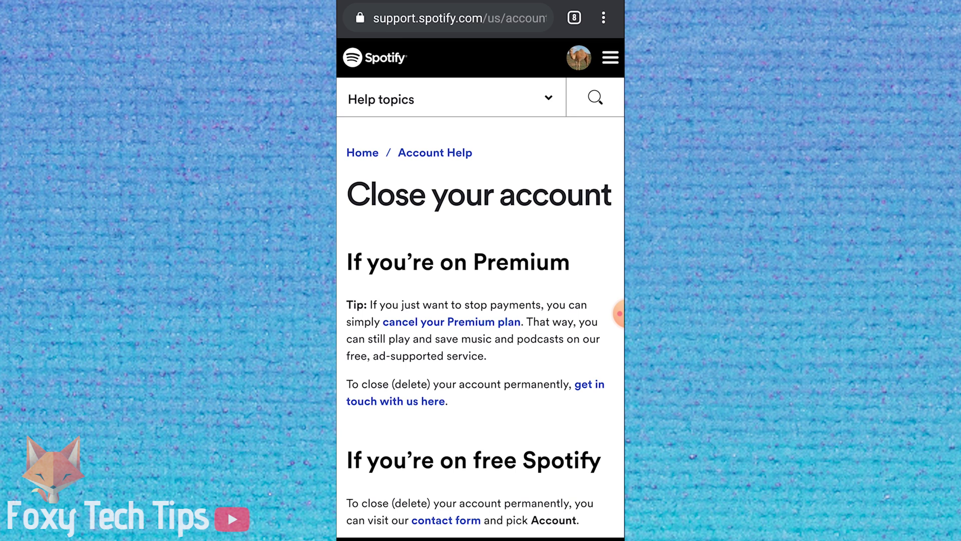
scroll(481, 270, "down", 7)
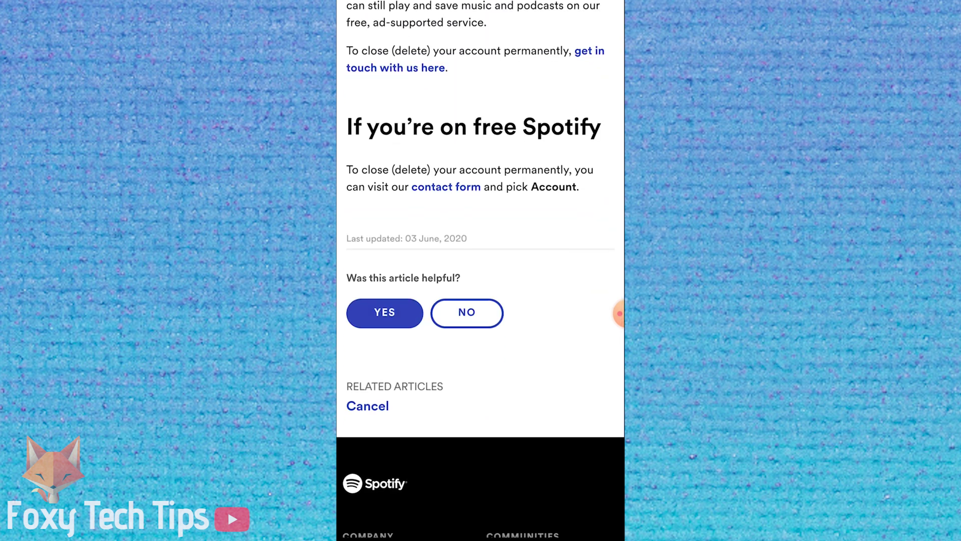
left_click(446, 187)
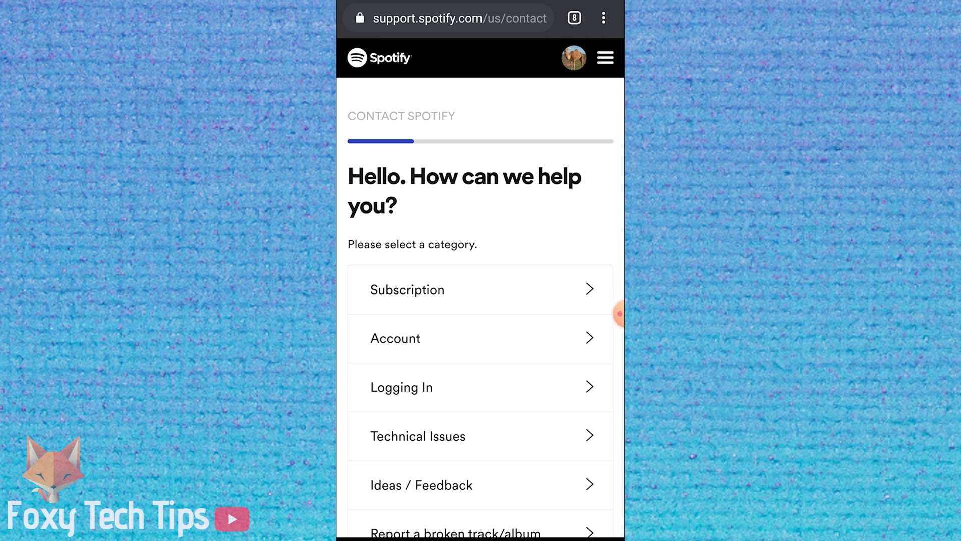
Step: Pick Account and 'I want to close my account', then choose CLOSE ACCOUNT over keeping it free
left_click(395, 337)
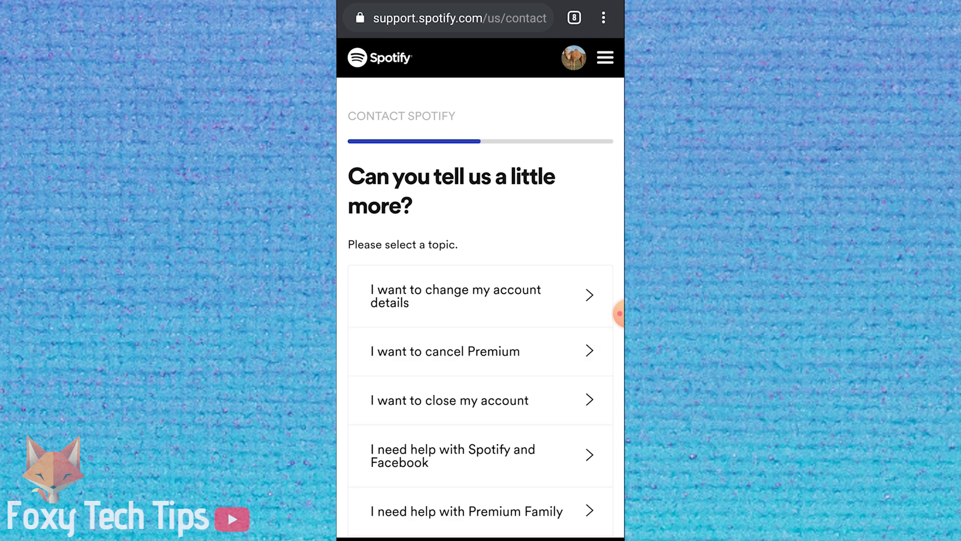
left_click(449, 400)
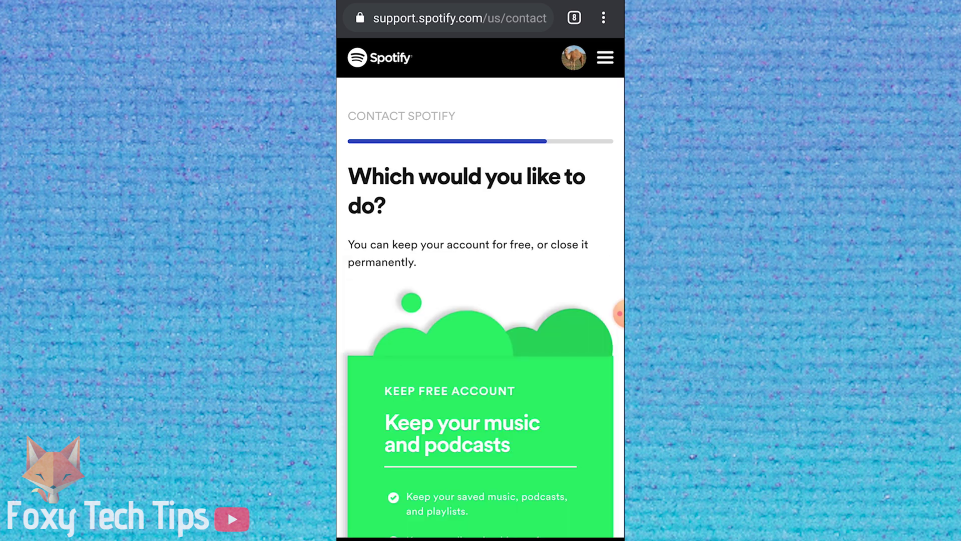
scroll(481, 271, "down", 8)
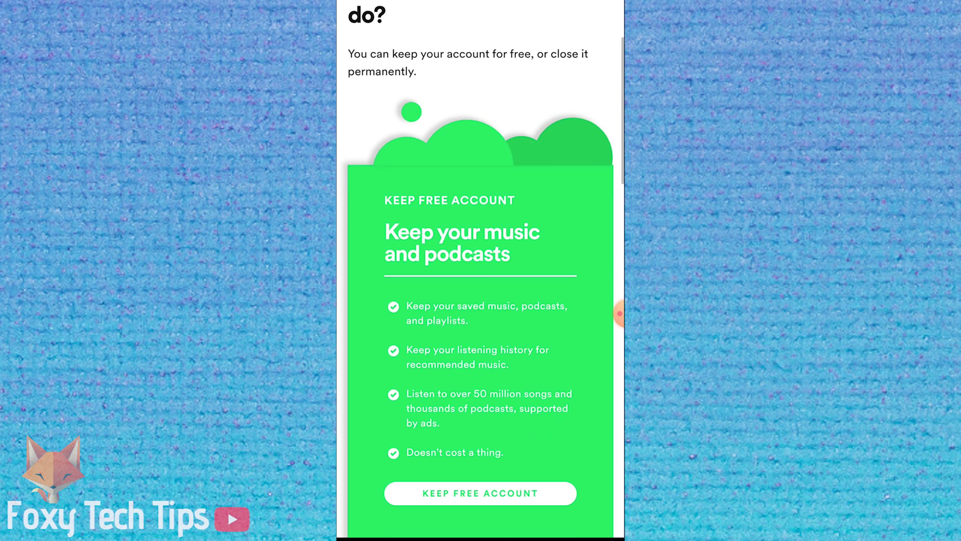
scroll(480, 270, "down", 5)
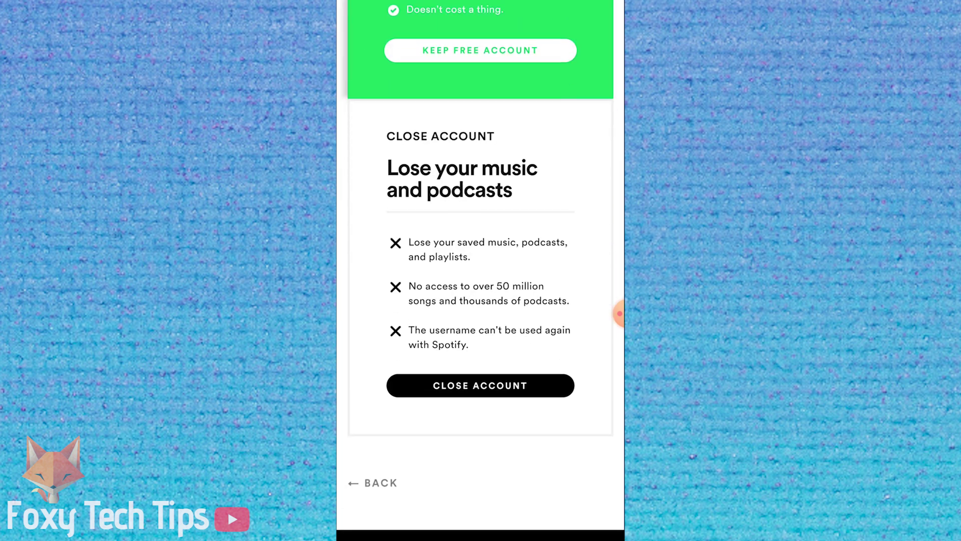
left_click(481, 385)
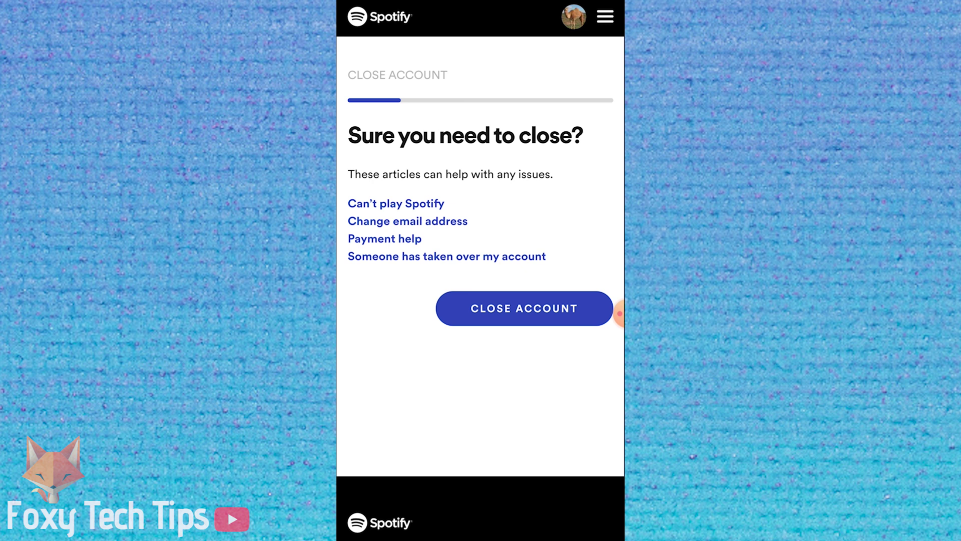
Step: Bypass the suggested help, confirm the account, tick 'I understand', and request the 24-hour closure email
left_click(524, 308)
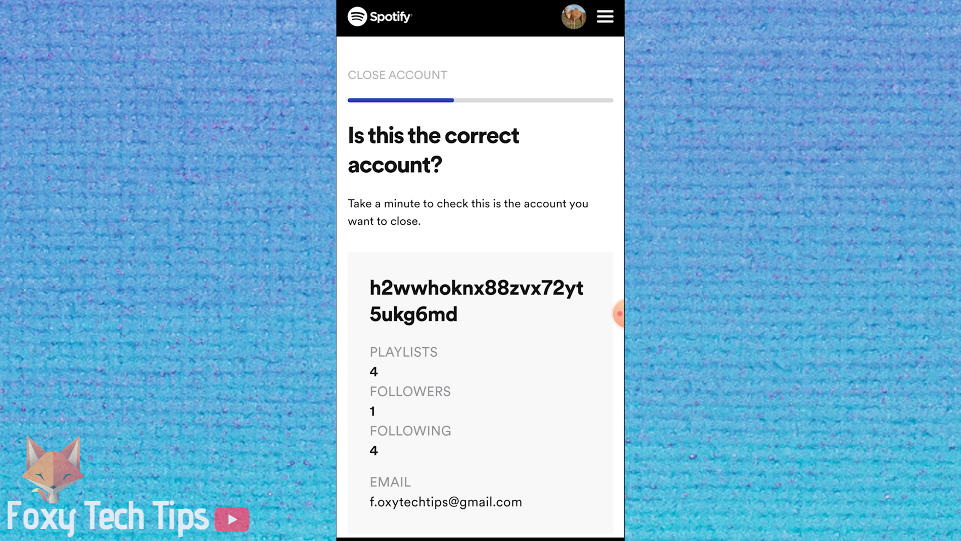
scroll(620, 313, "down", 3)
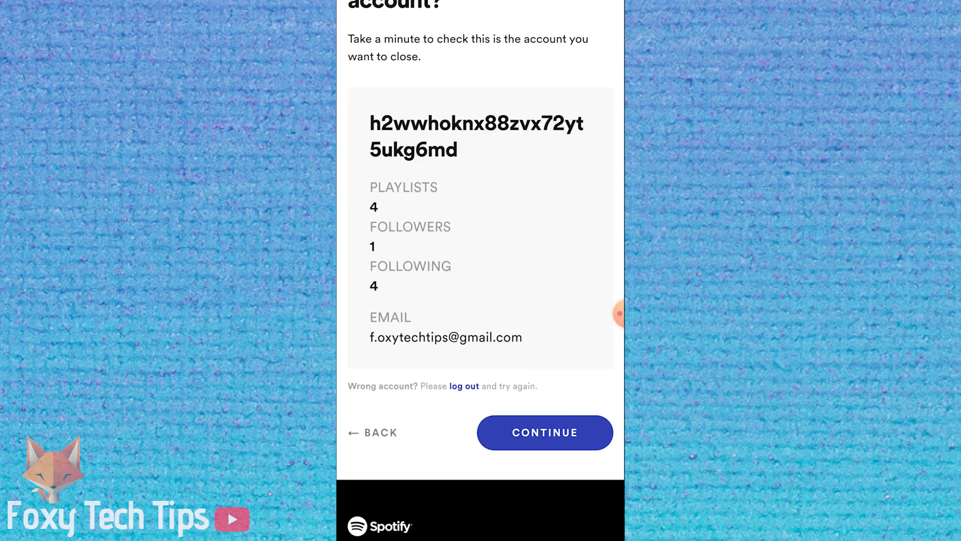
scroll(480, 270, "down", 1)
left_click(544, 383)
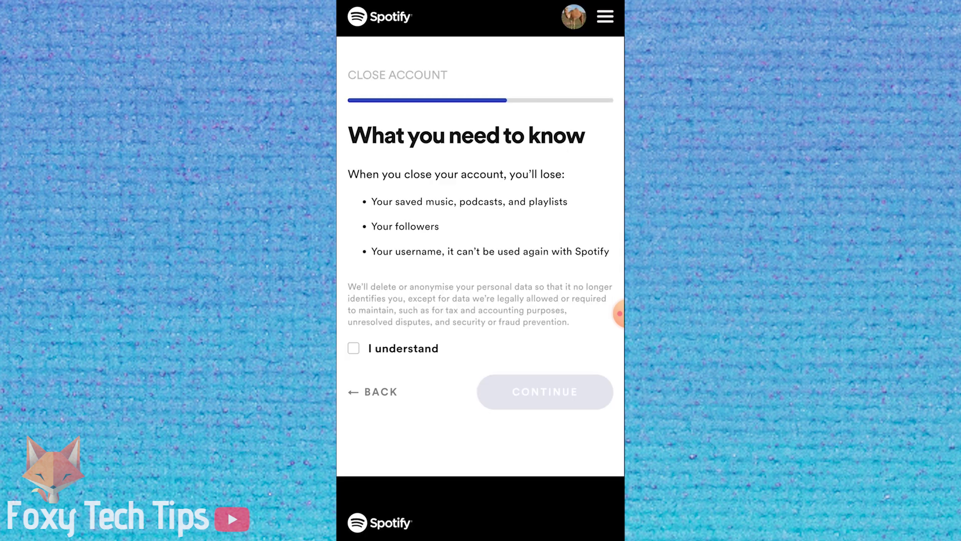
left_click(353, 348)
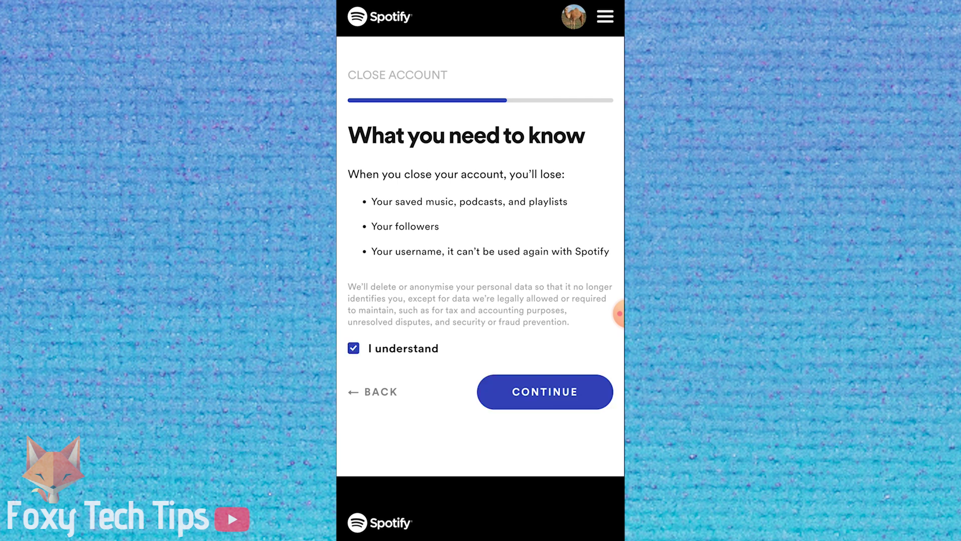
left_click(545, 392)
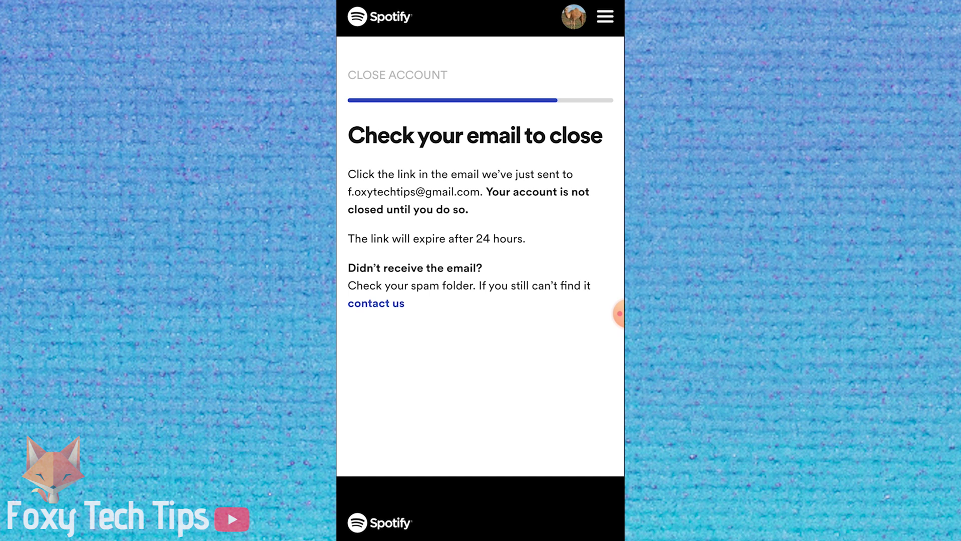